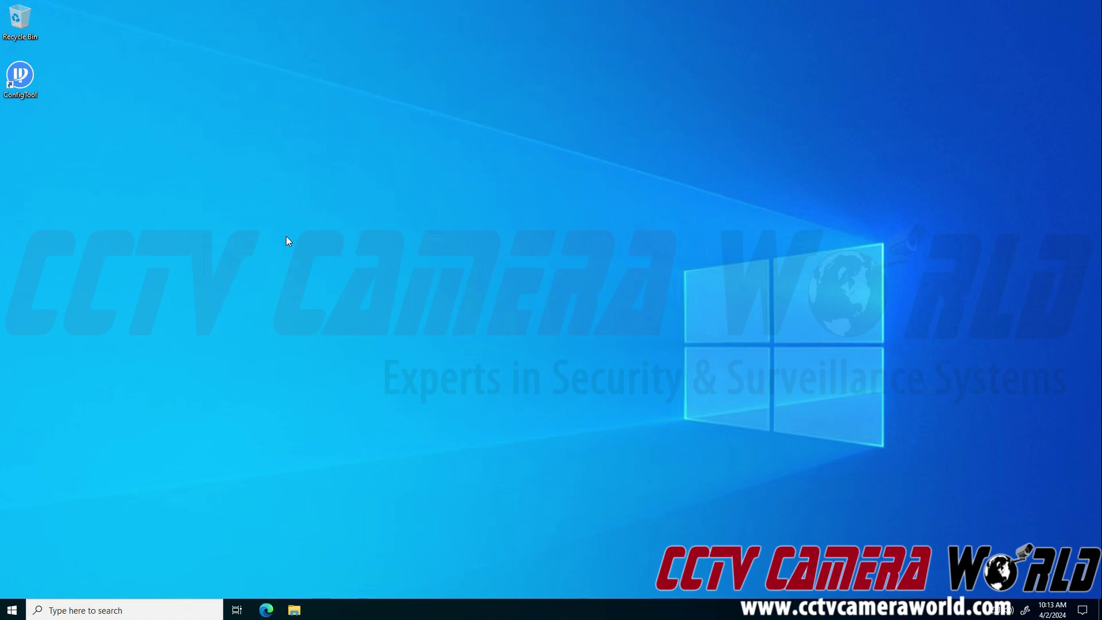
Launch ConfigTool, select the 192.168.1.45 PTZ camera, and open the search settings for 192.168.1.1–192.168.1.255.
double_click(13, 89)
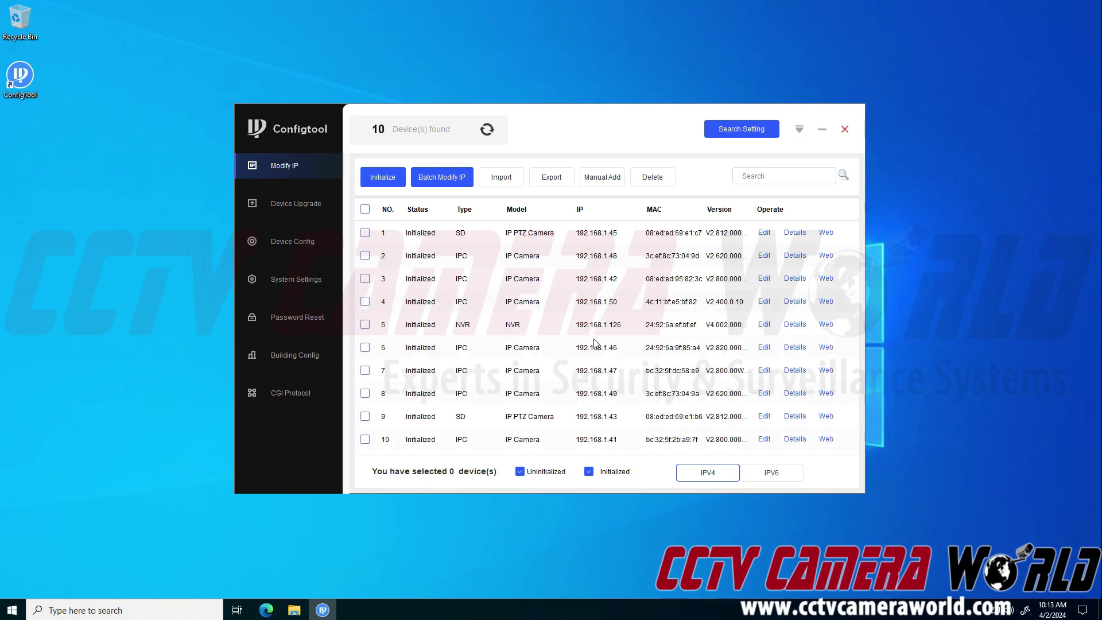
left_click(595, 233)
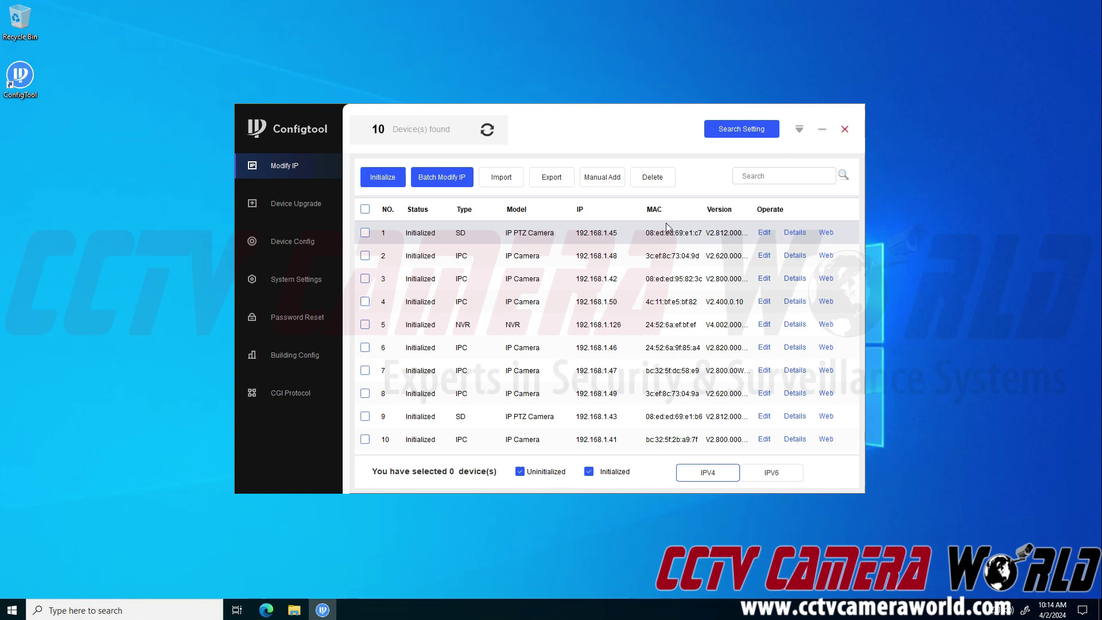
left_click(738, 130)
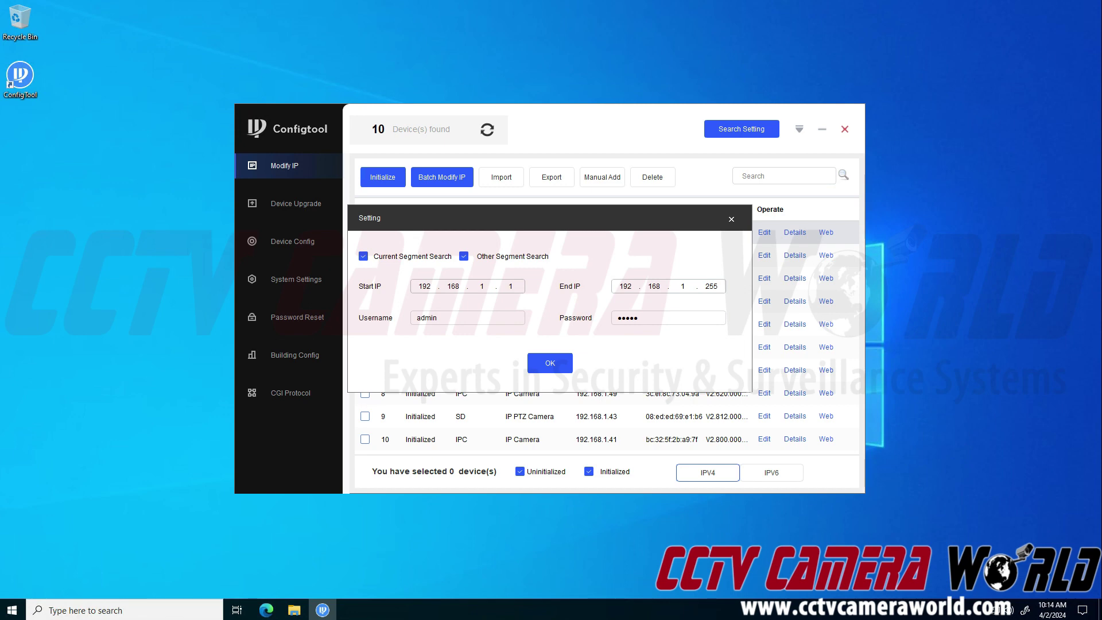
Confirm the 192.168.1.1–192.168.1.255 search range and rescan for devices.
left_click(424, 285)
left_click(510, 285)
left_click(711, 286)
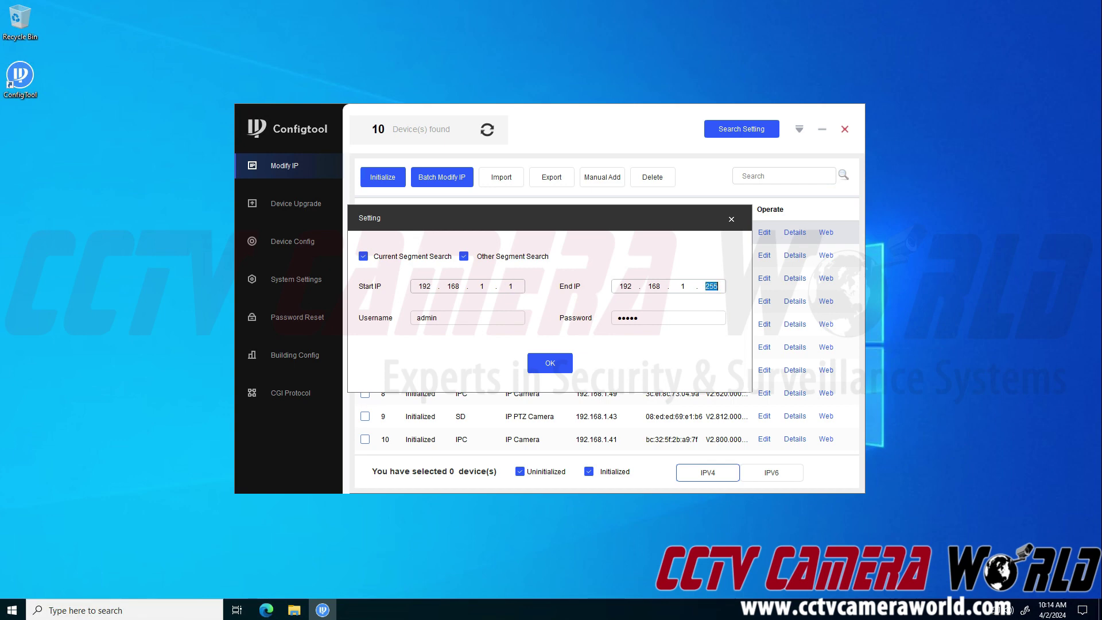
left_click(411, 286)
left_click(563, 359)
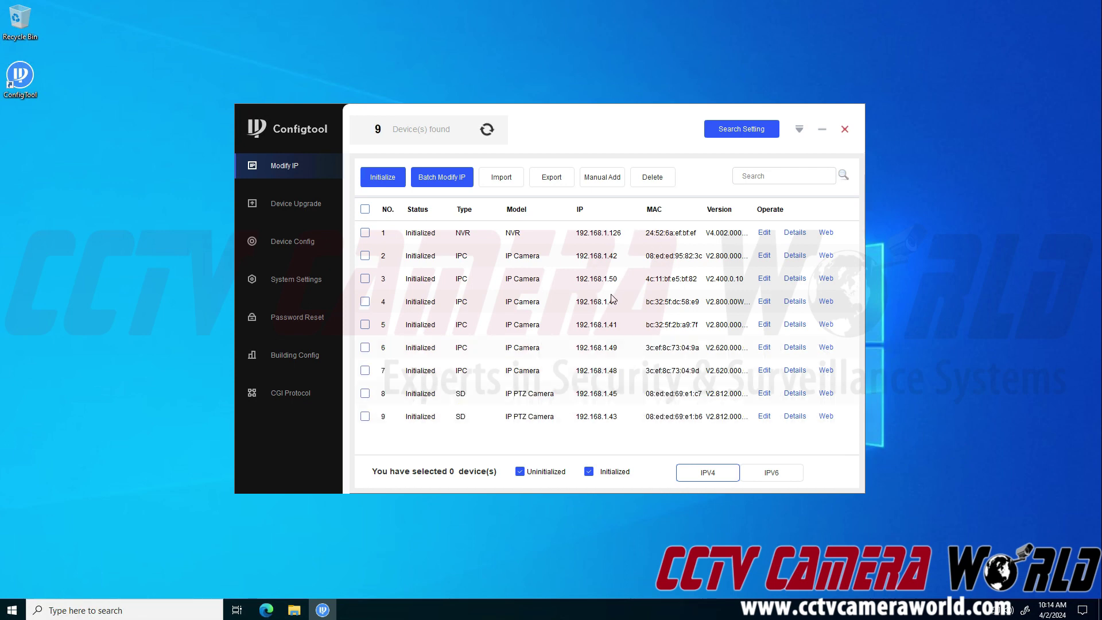
Sort devices by IP ascending and open the 192.168.1.45 camera's web page.
left_click(609, 212)
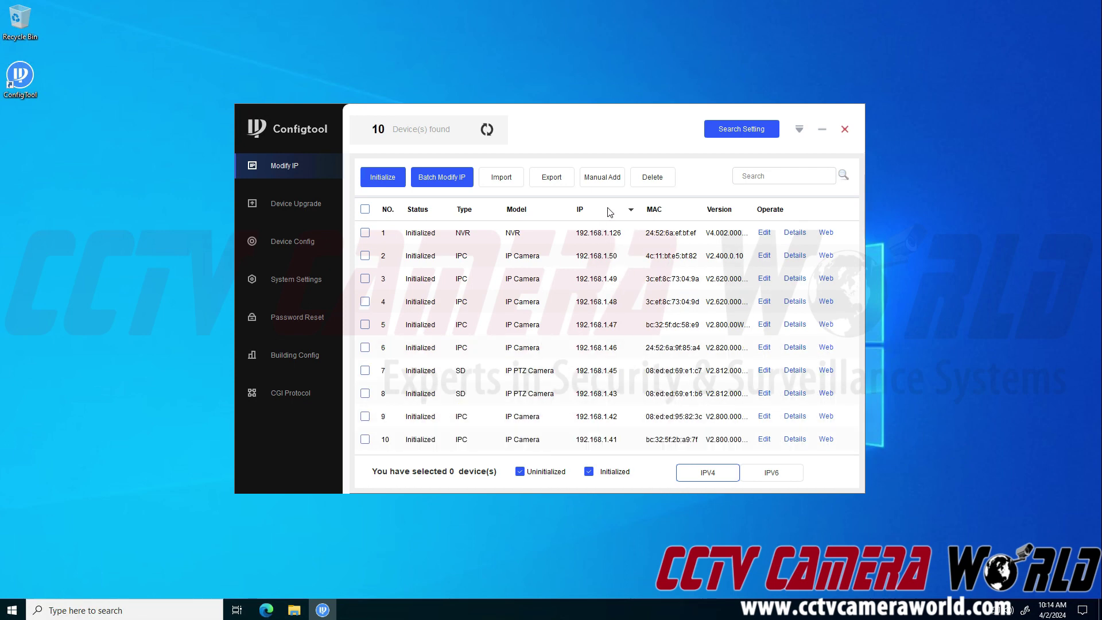
left_click(610, 212)
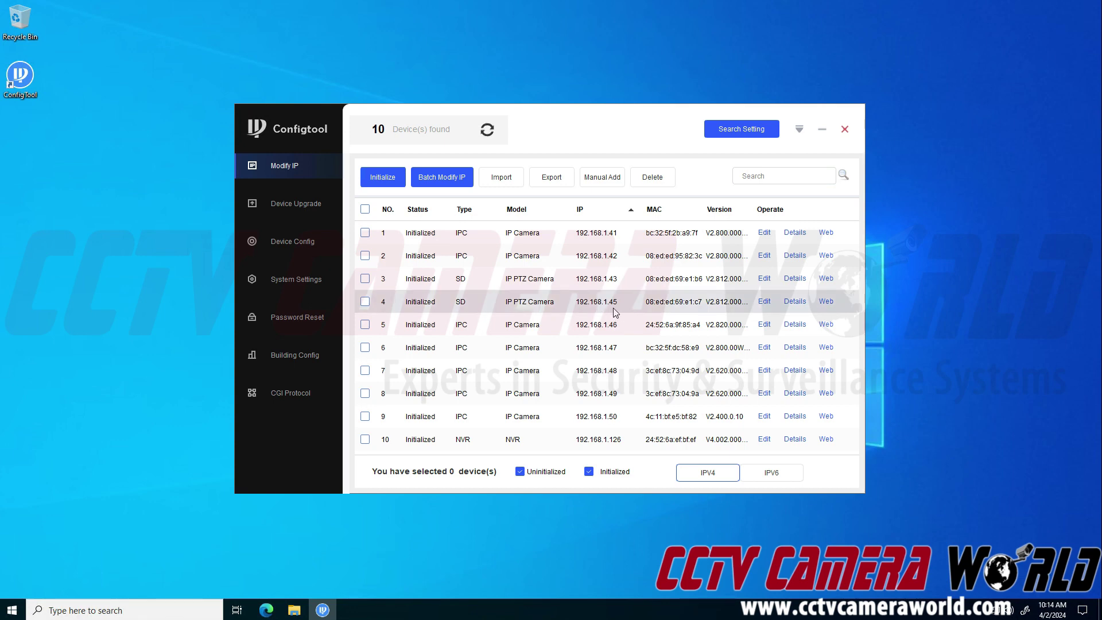
left_click(826, 301)
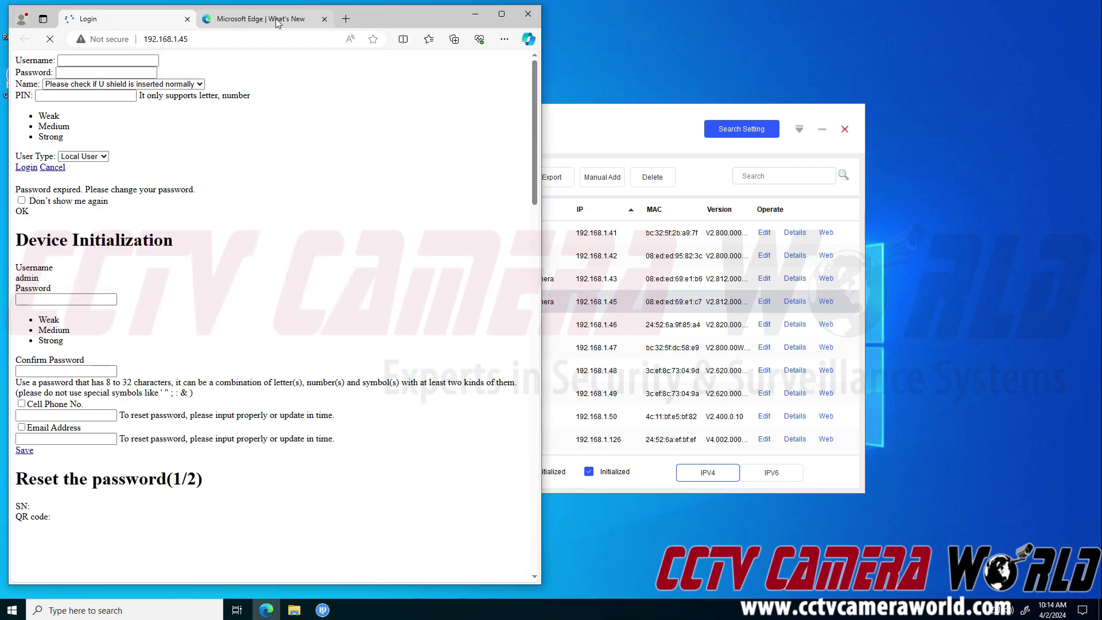
Close the existing Edge window, hide ConfigTool, and start a fresh Edge window.
middle_click(275, 19)
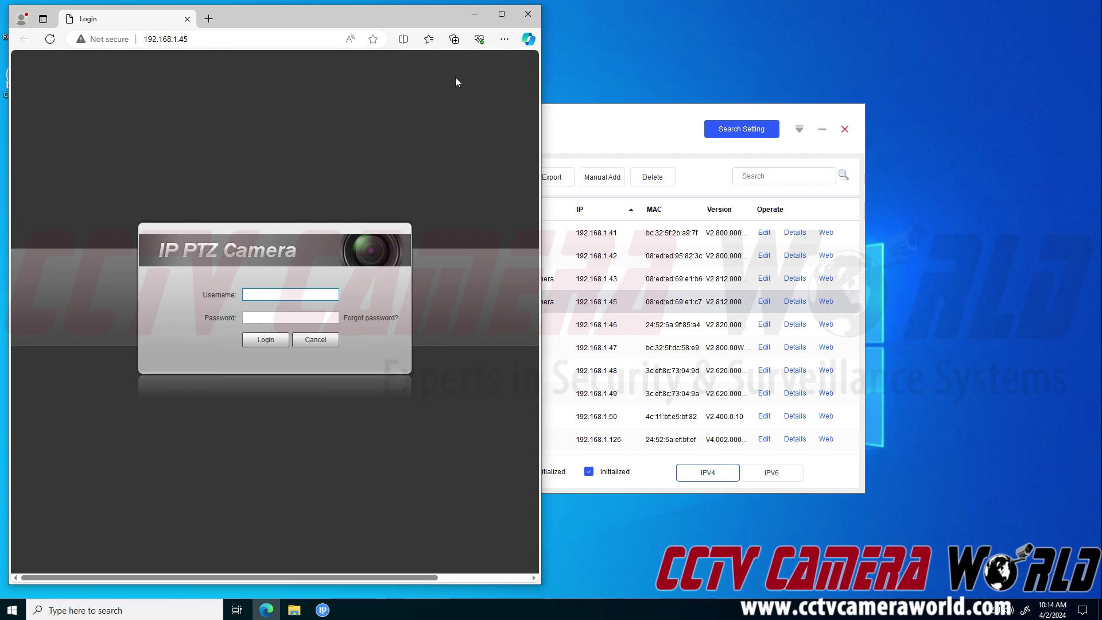
left_click(528, 13)
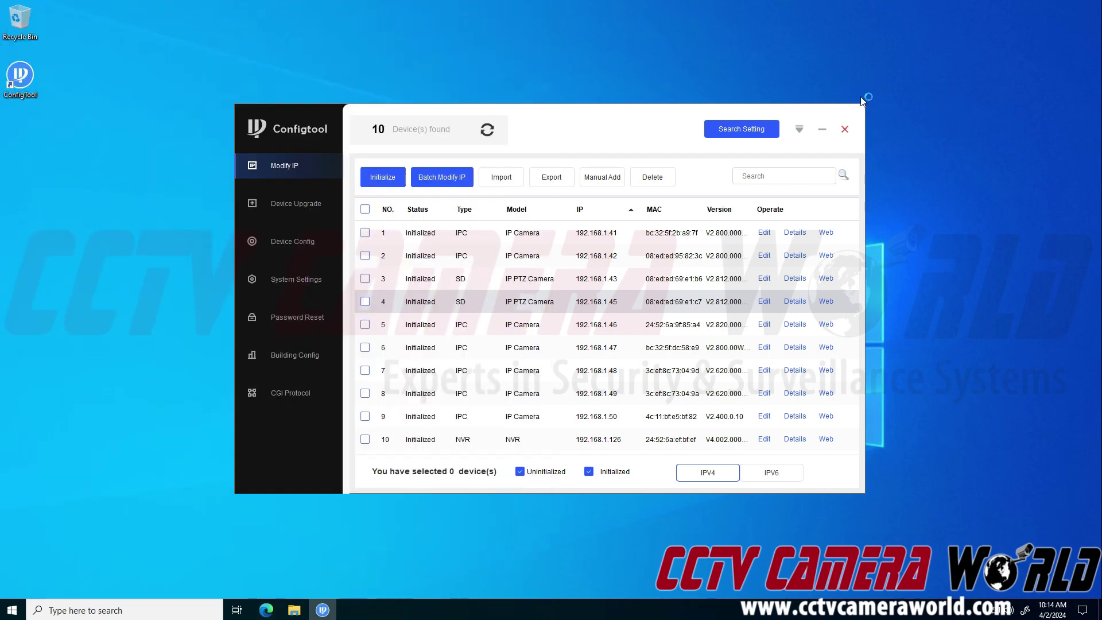
left_click(821, 129)
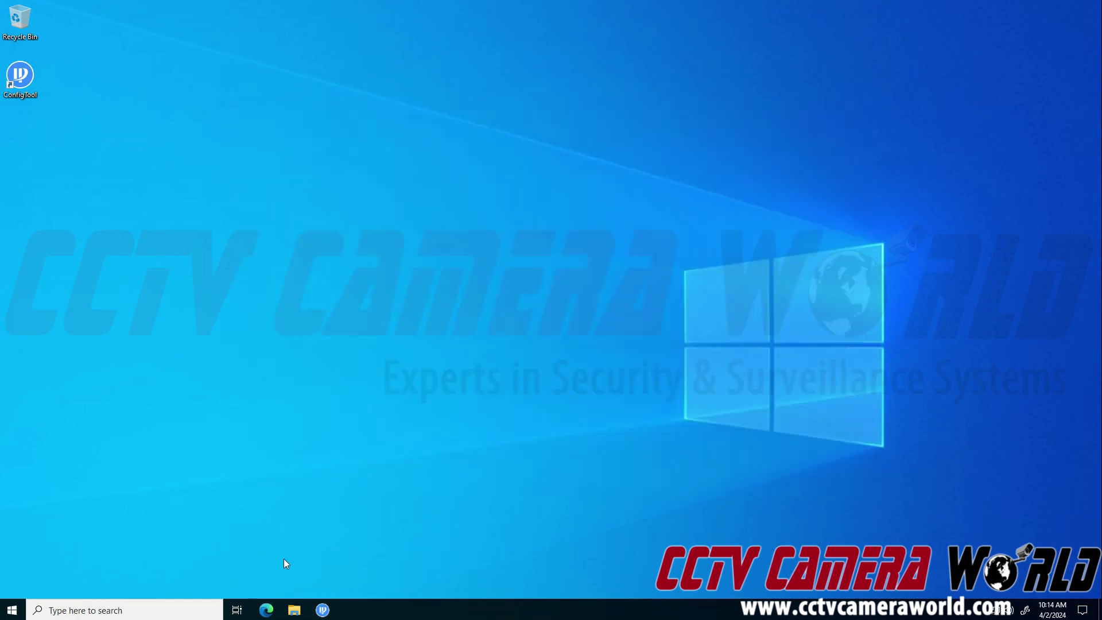
left_click(265, 610)
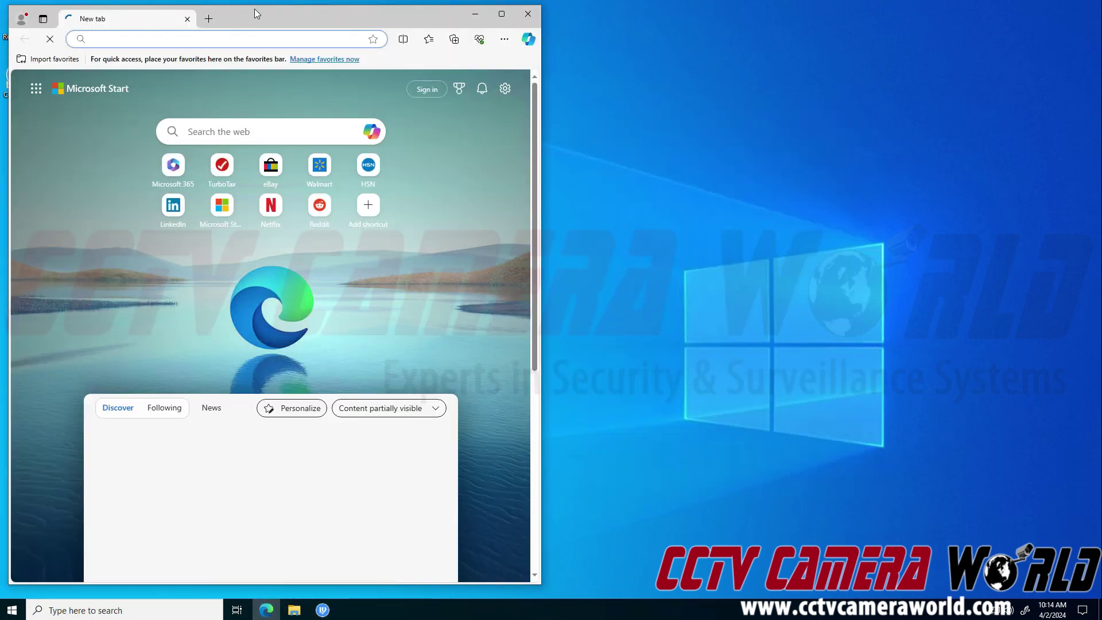
left_click_drag(256, 13, 448, 10)
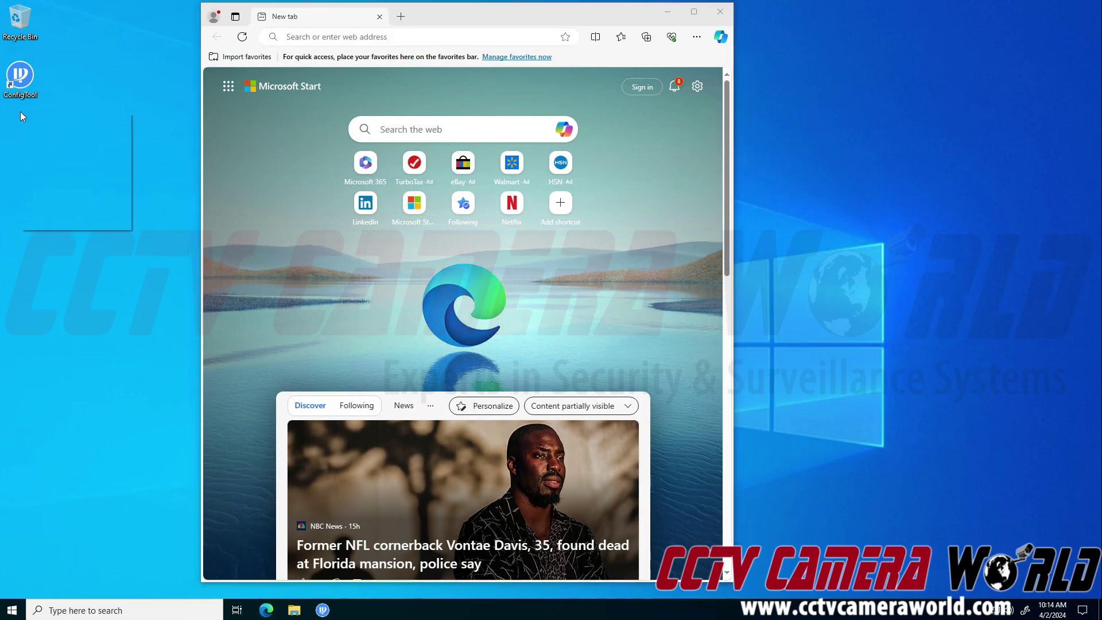
left_click(142, 326)
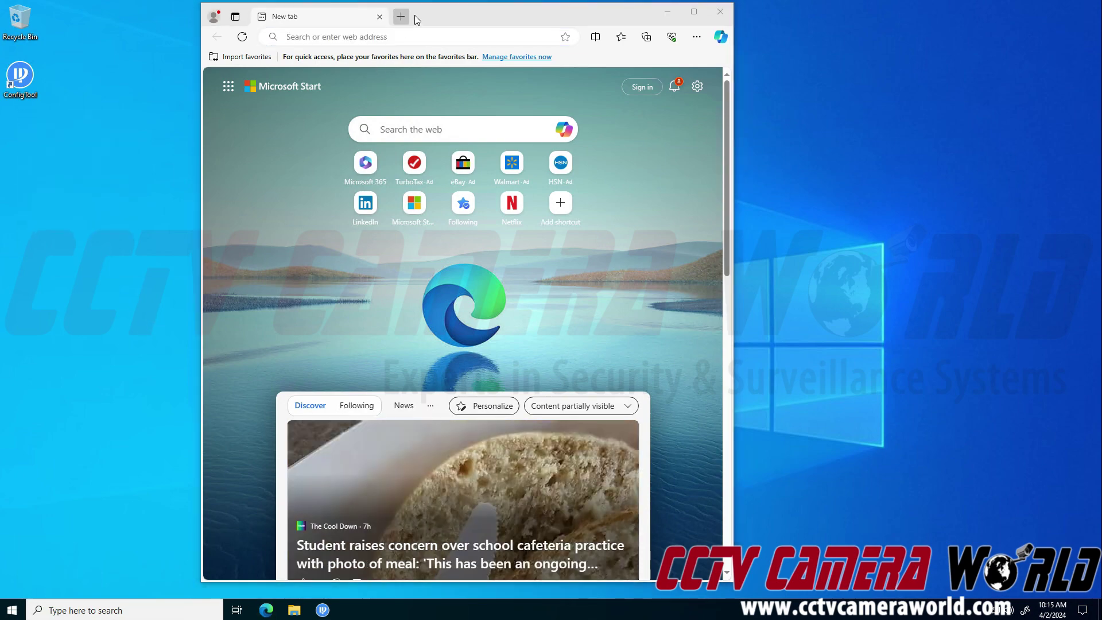
left_click_drag(417, 20, 346, 24)
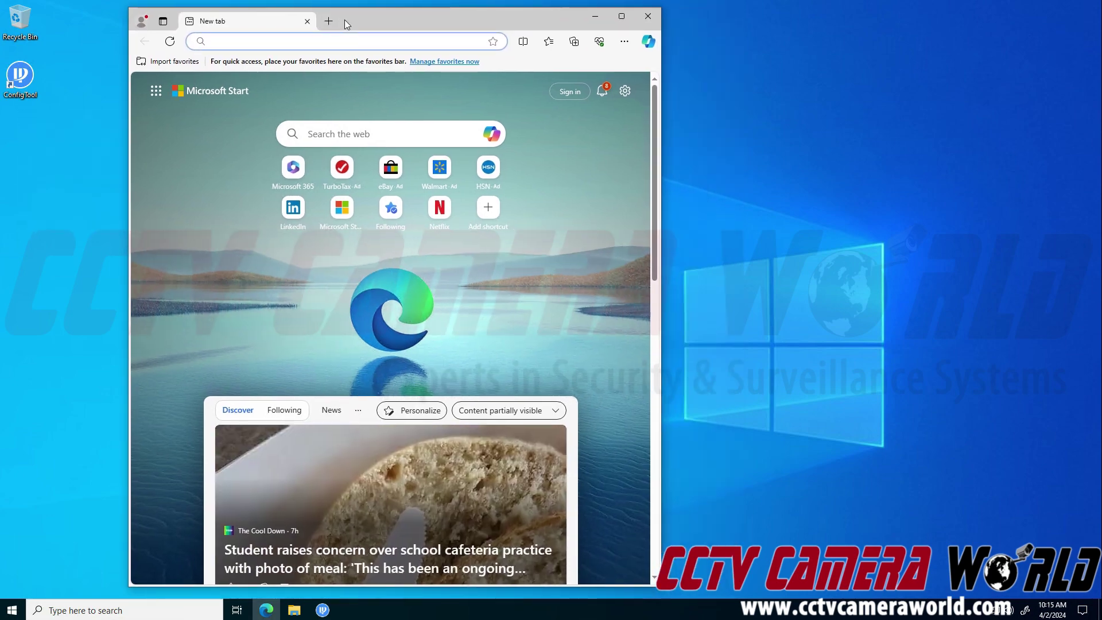
Load the camera login page at 192.168.1.45 in a maximized window.
type("192.")
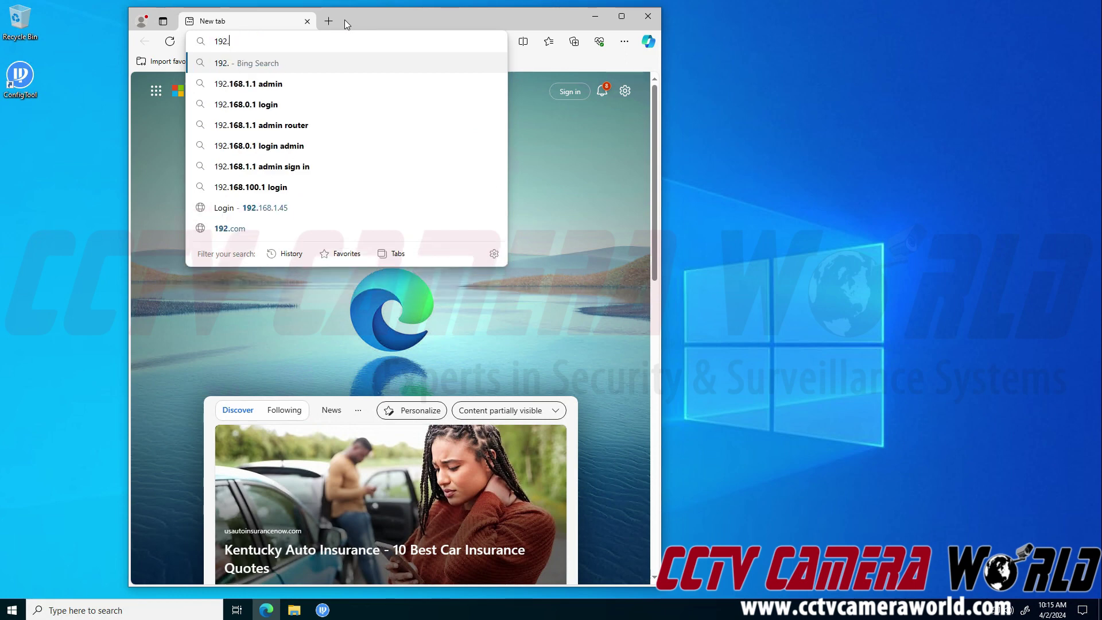
type("168.1.45")
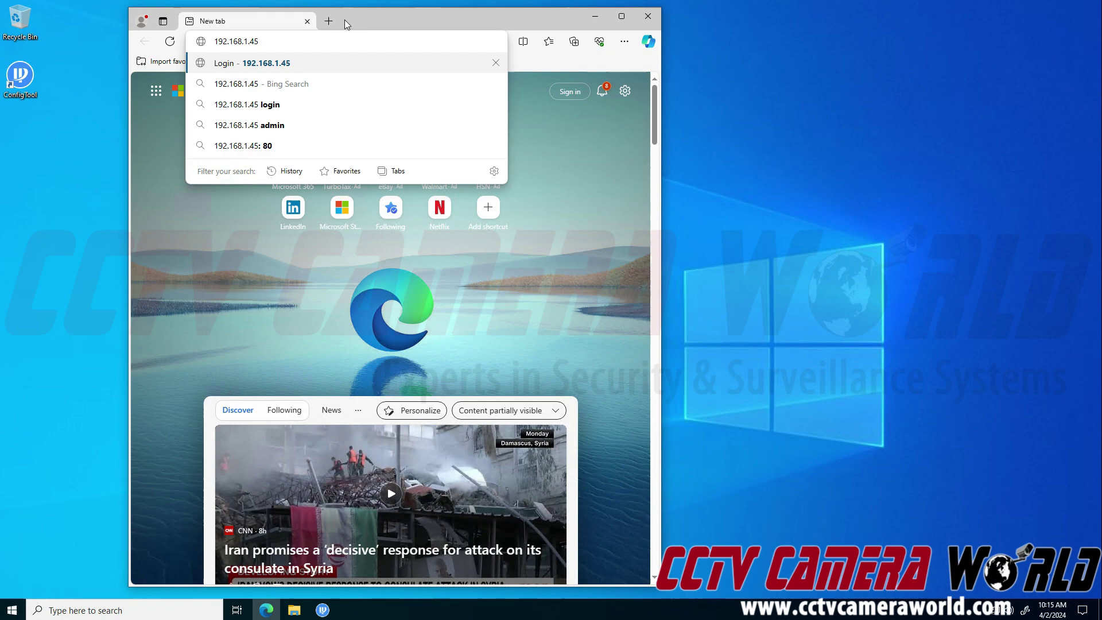
key("Return")
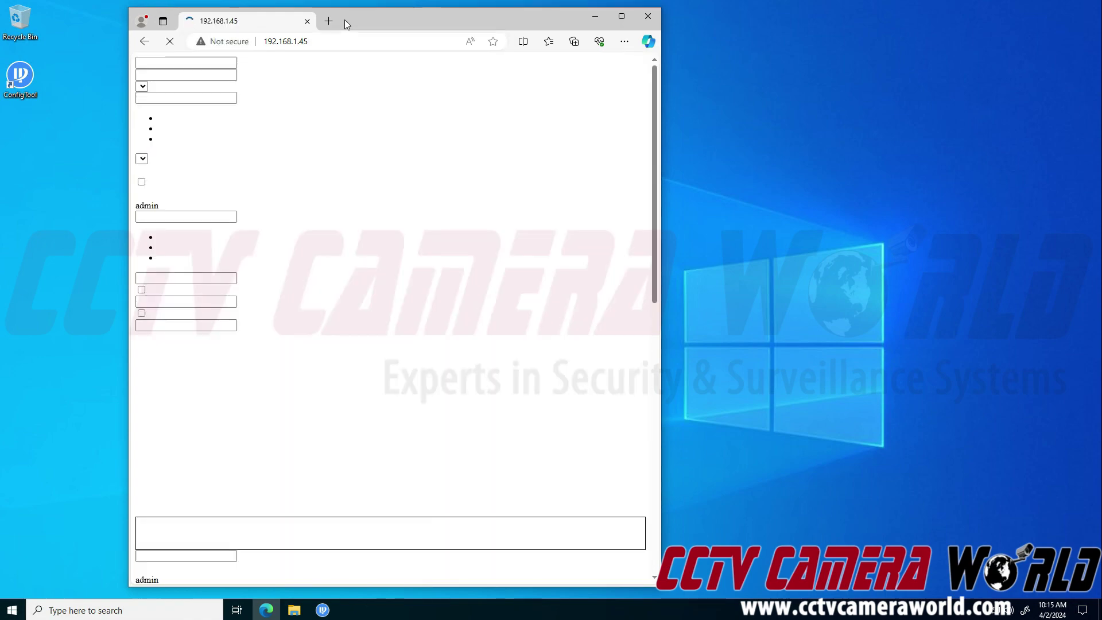
mouse_move(344, 20)
left_mouse_down()
mouse_move(344, 31)
mouse_move(345, 1)
left_mouse_up()
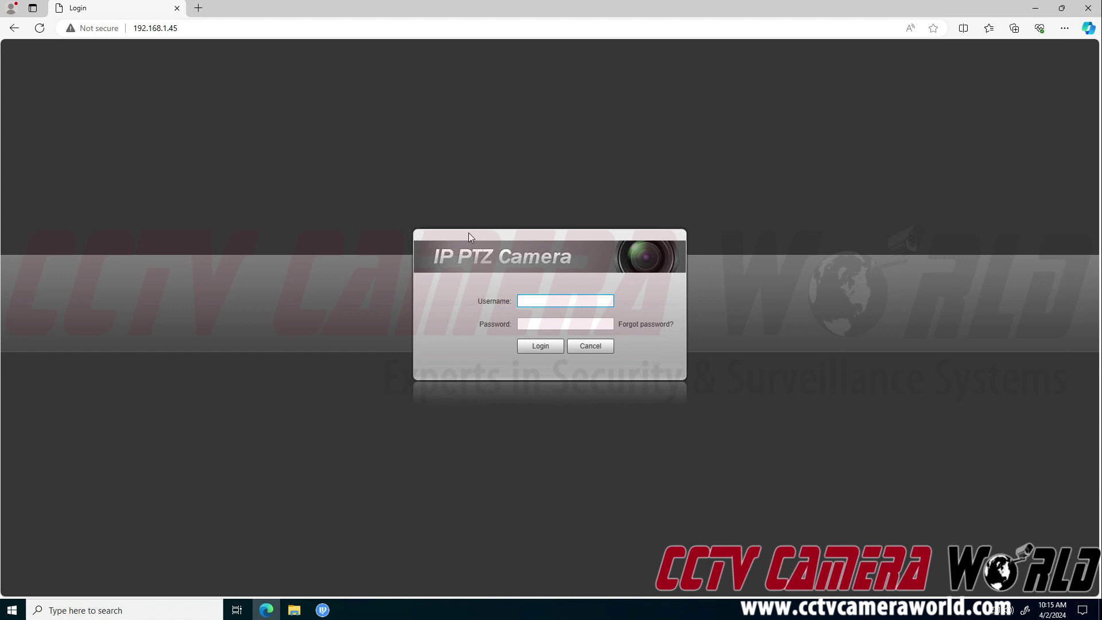
Sign in with the camera's username and password to reach the parking-lot live view.
type("admin")
key("Tab")
type("a")
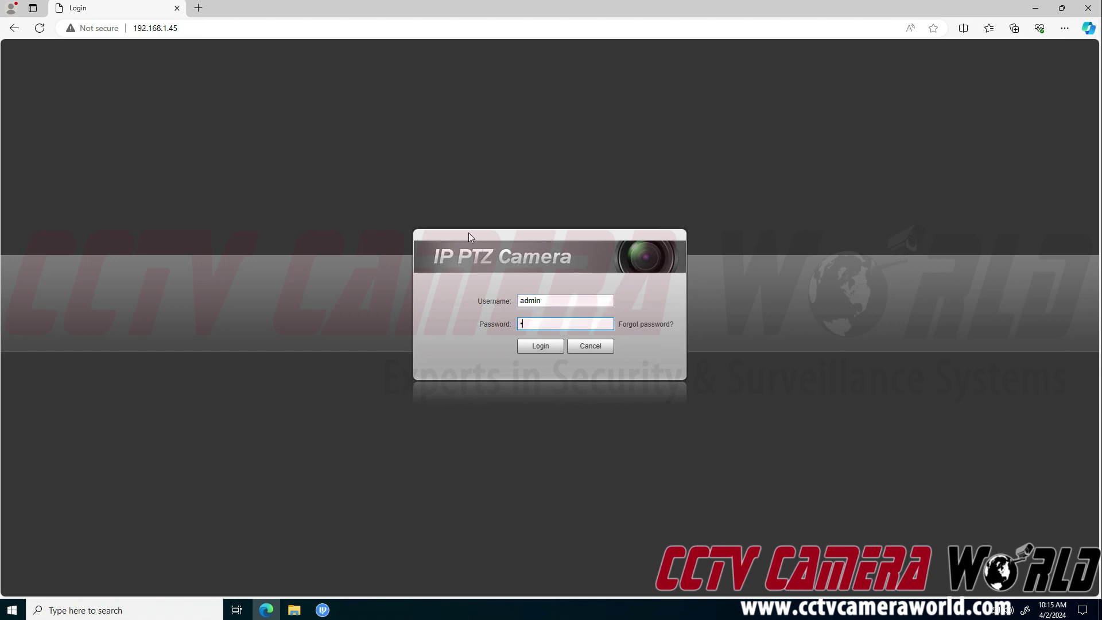
type("dmin123")
left_click(552, 352)
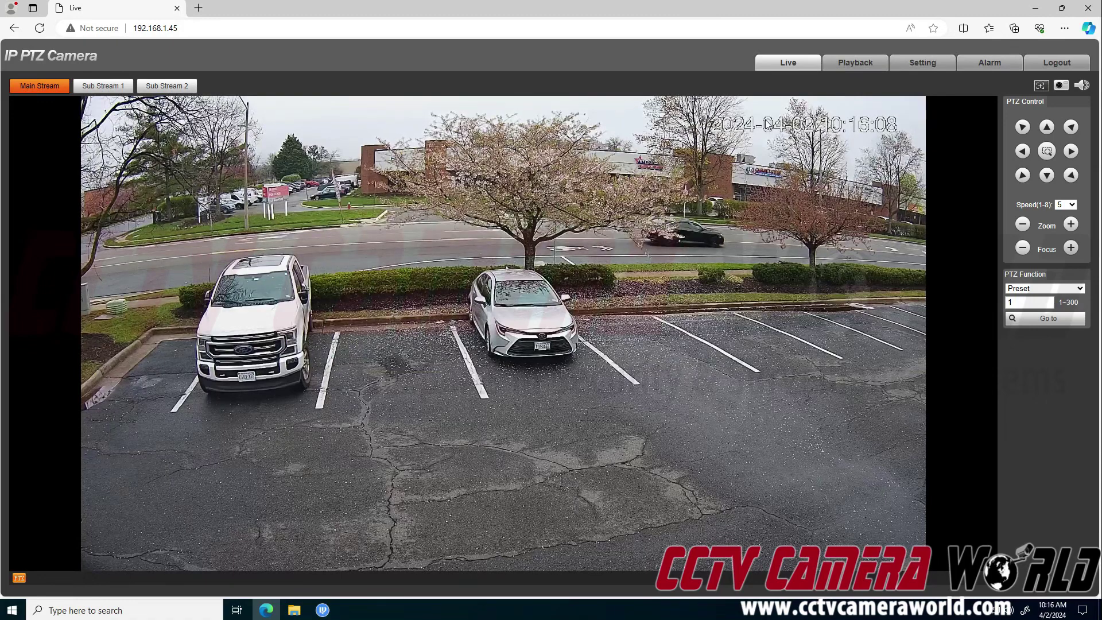
Go to the camera's audio settings page and save the current audio values.
left_click(916, 68)
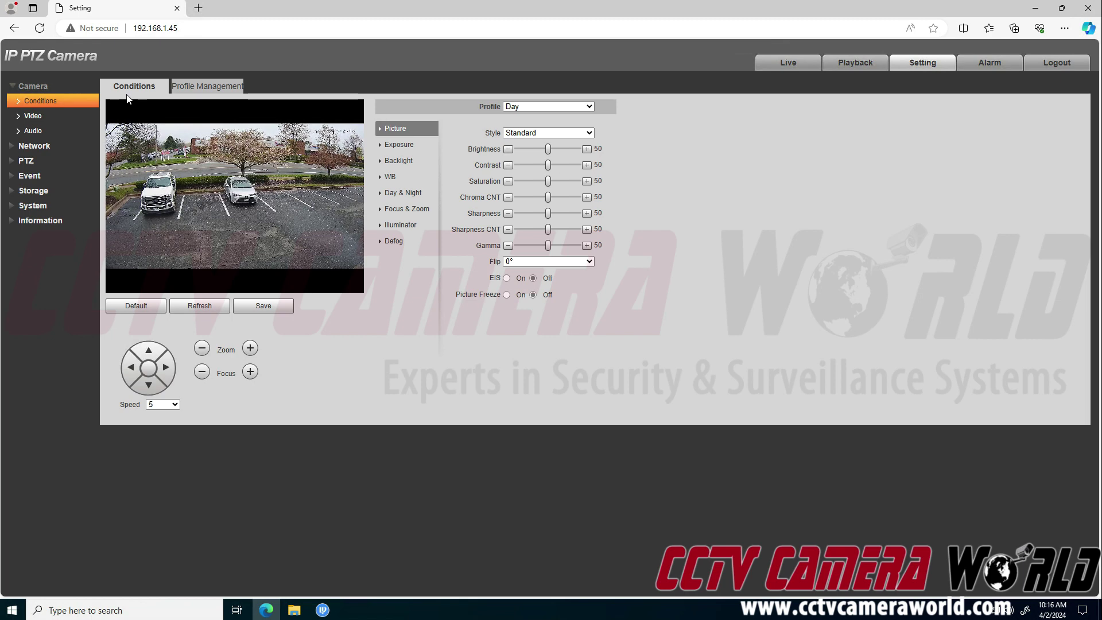
left_click(51, 138)
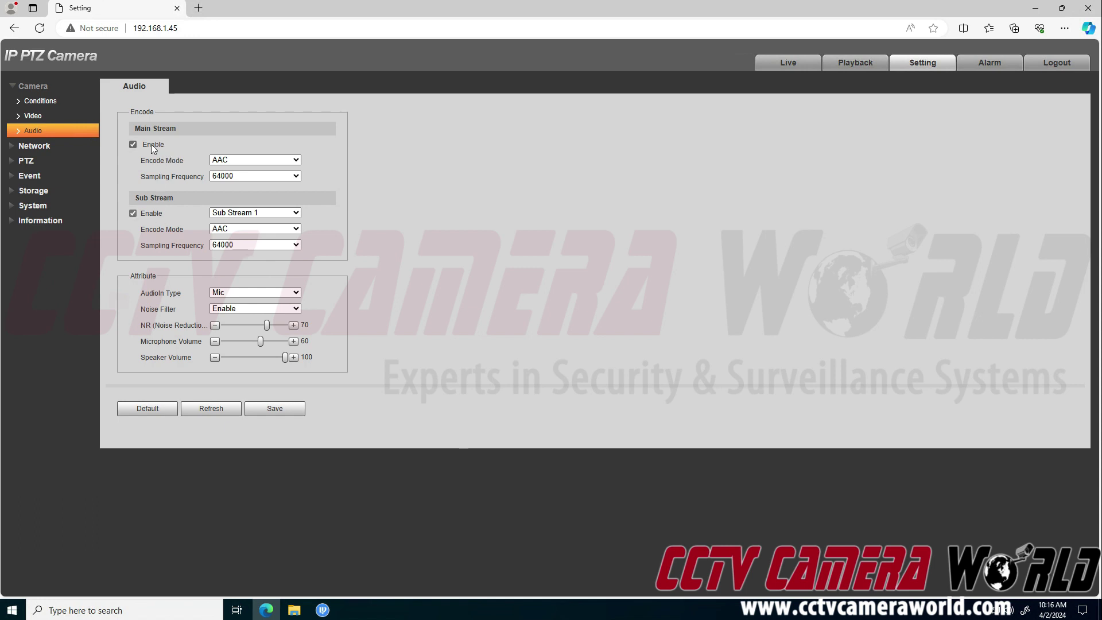
left_click(282, 411)
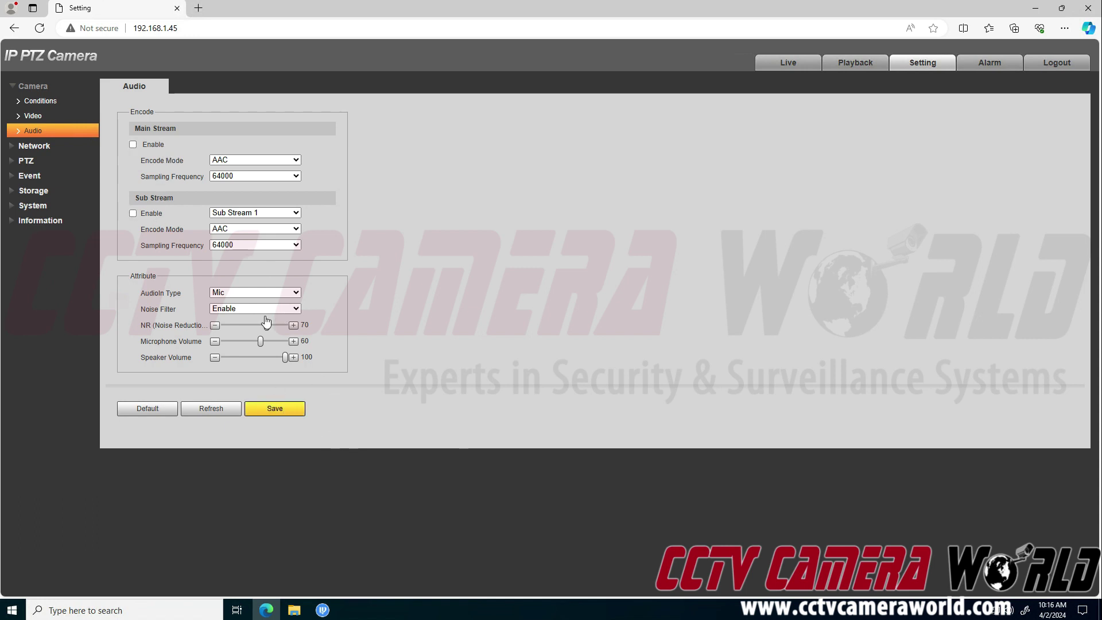
Restore default audio values, save and refresh them, then enable main stream audio.
left_click(154, 411)
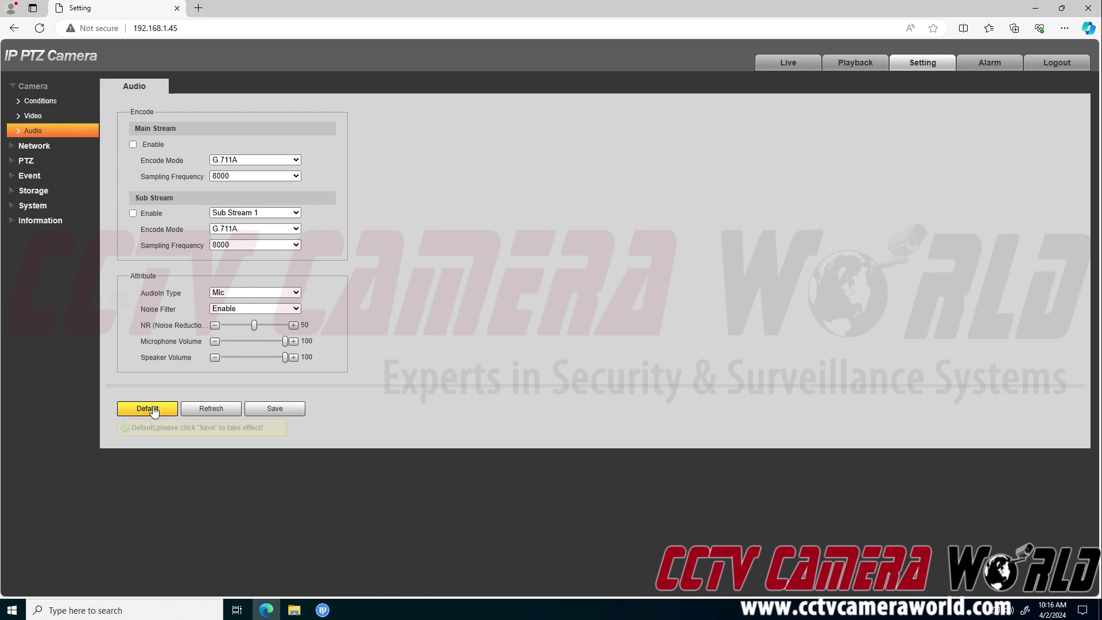
left_click(275, 410)
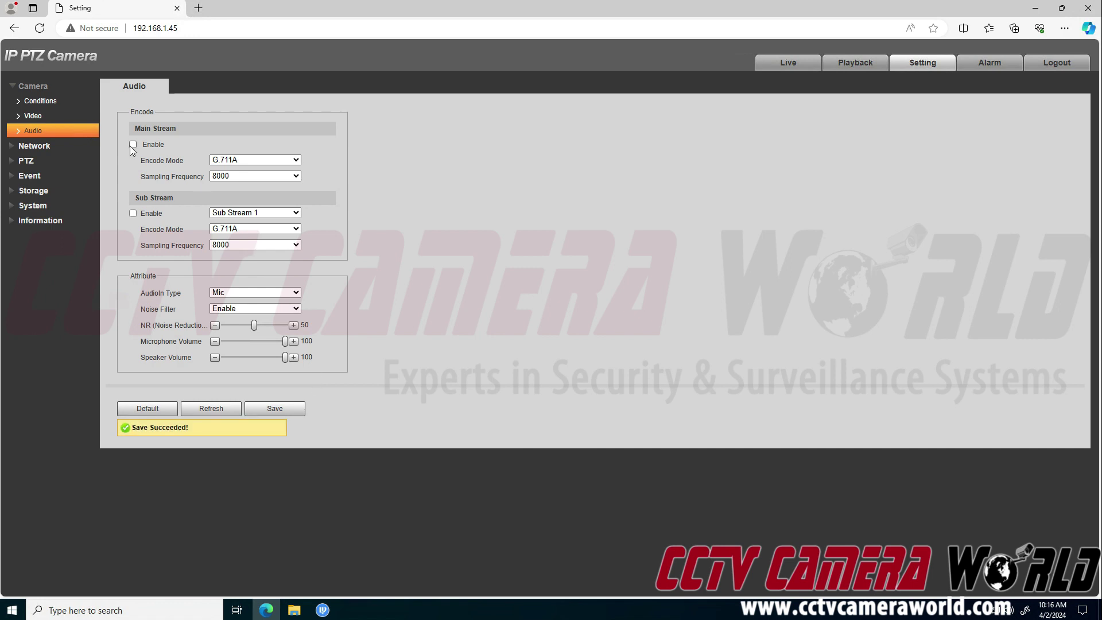
left_click(205, 409)
left_click(154, 144)
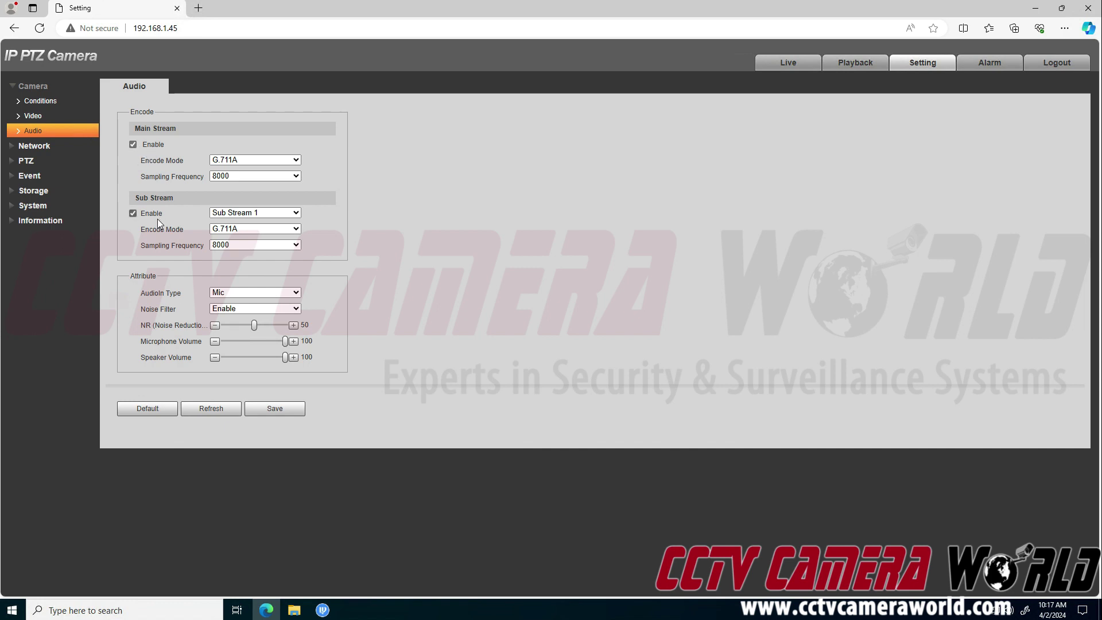
Set main and sub stream Encode Mode to AAC with 64000 sampling frequency.
left_click(220, 161)
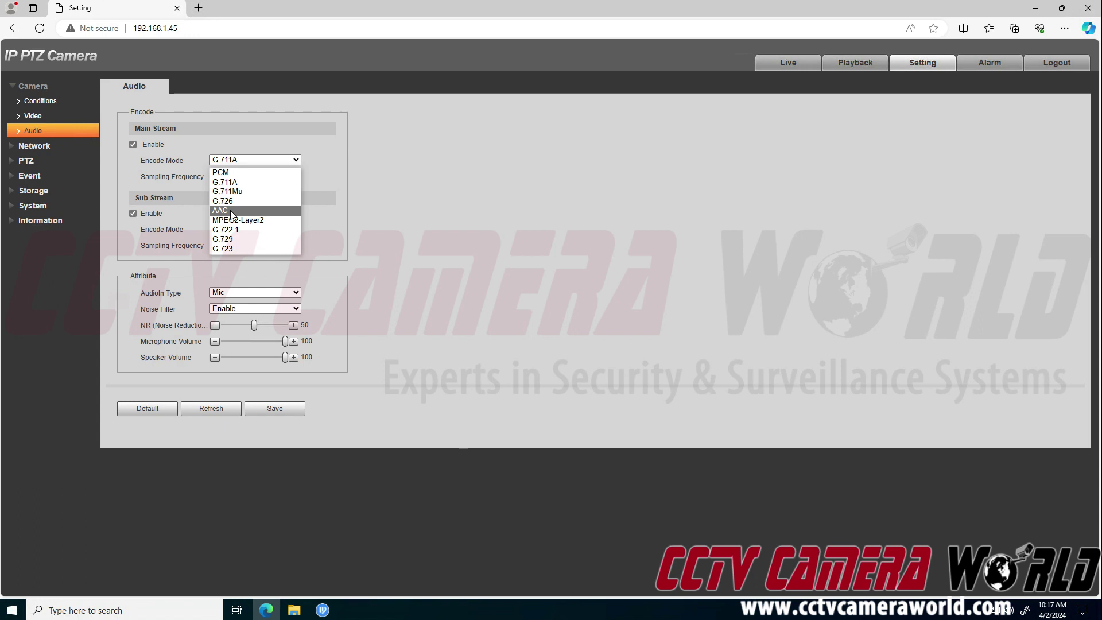
left_click(232, 211)
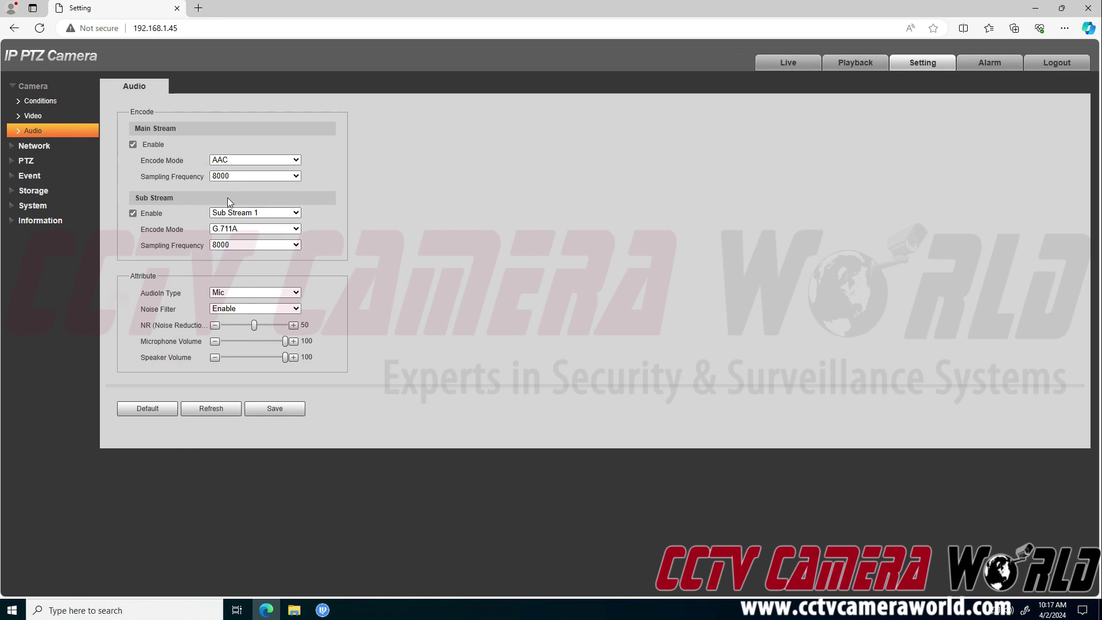
left_click(225, 179)
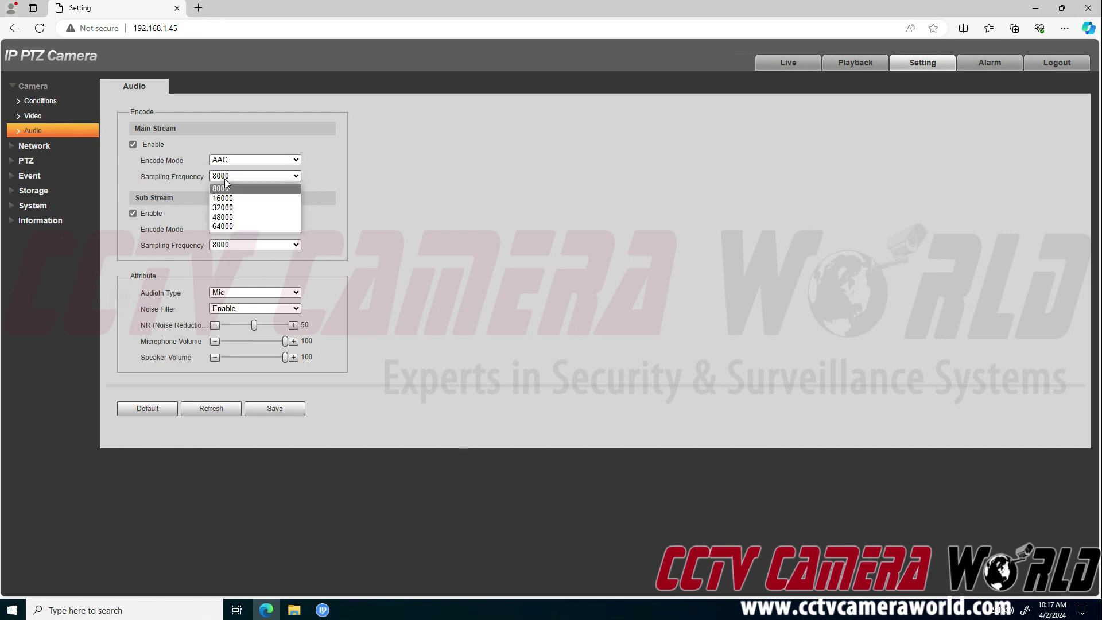
left_click(228, 226)
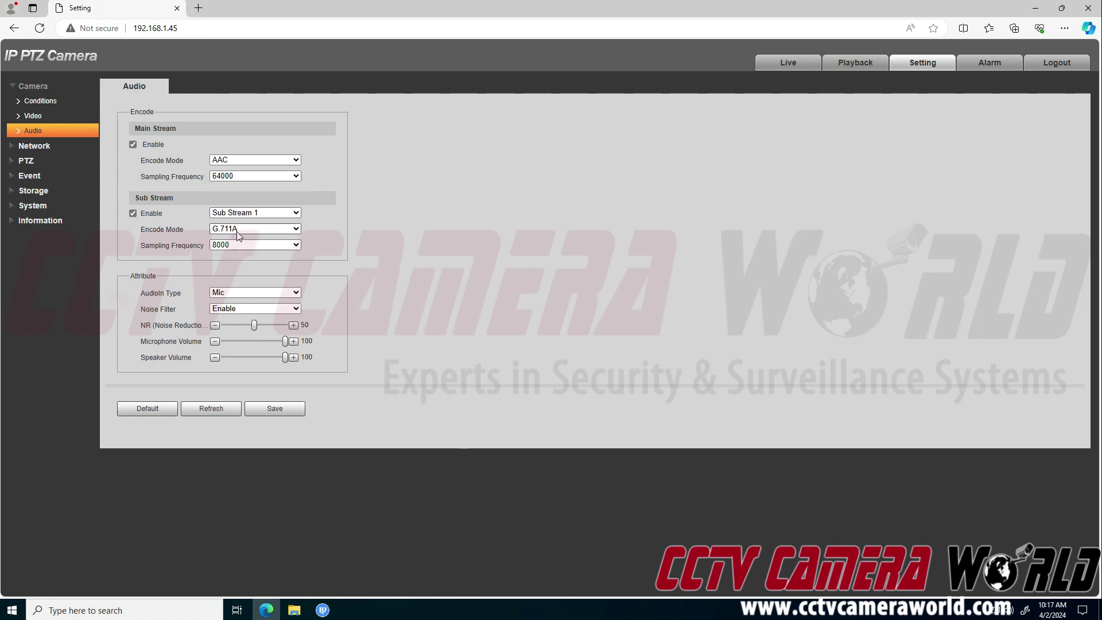
left_click(238, 229)
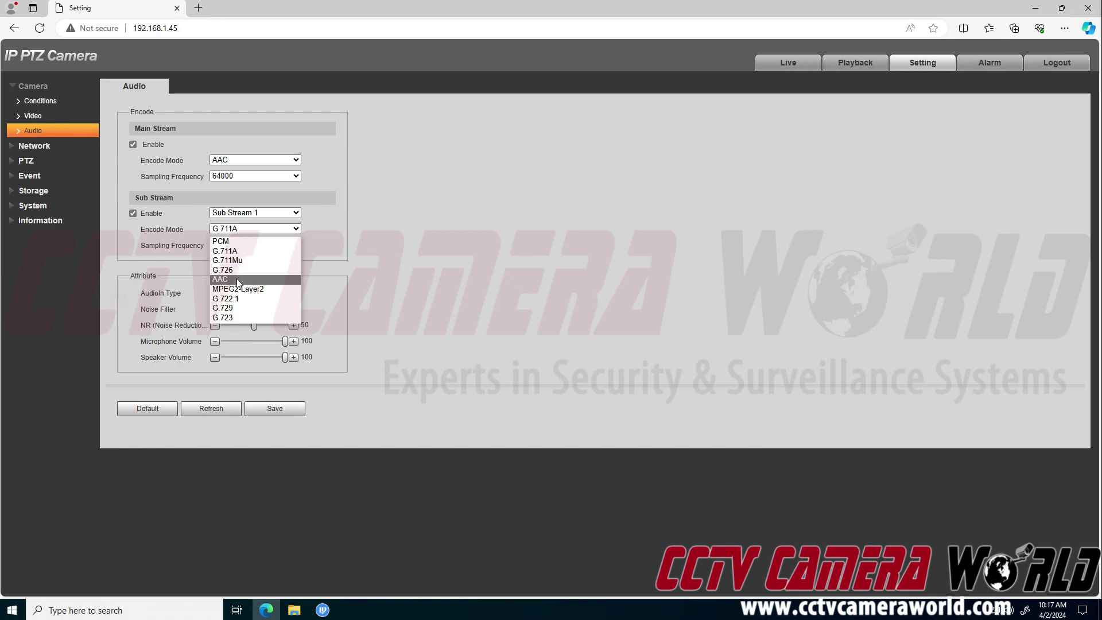
left_click(237, 280)
left_click(229, 247)
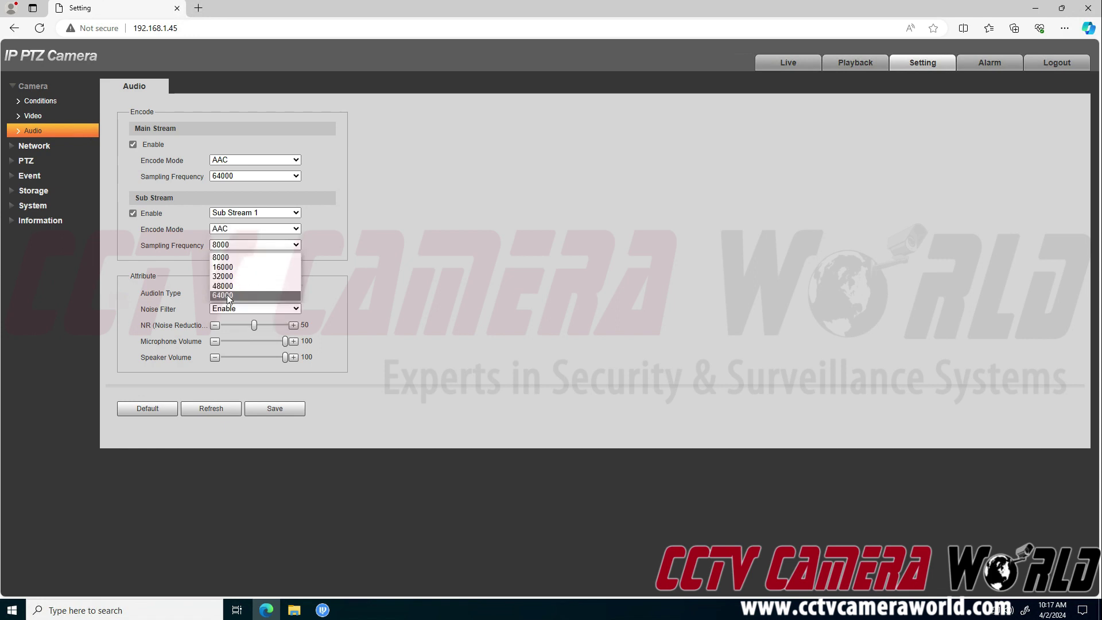
left_click(230, 296)
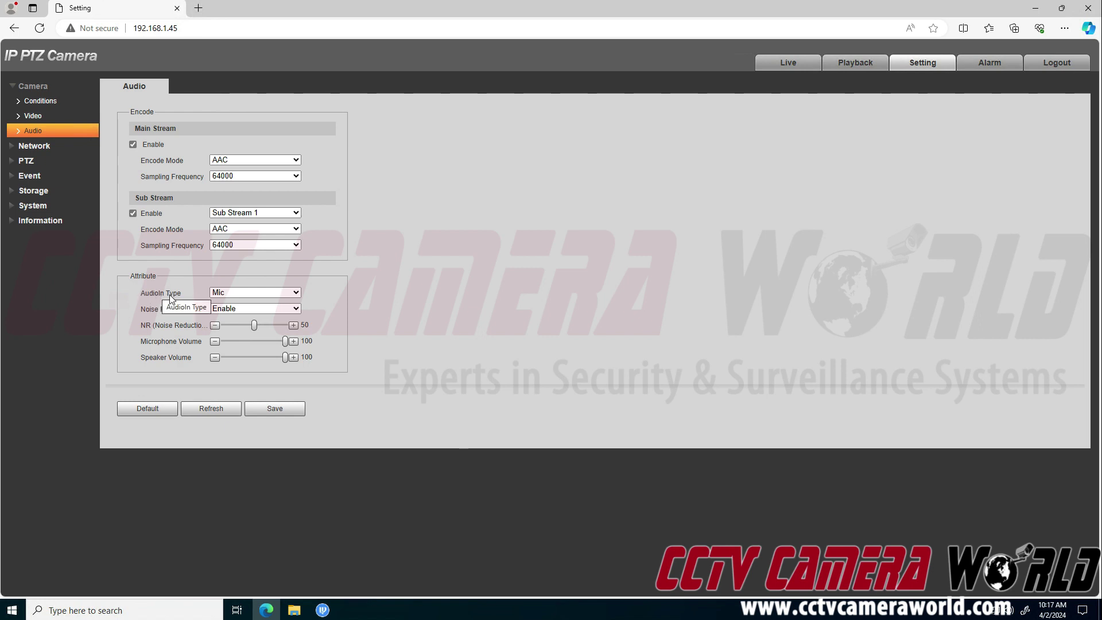
Switch the AudioIn Type from Mic to LineIn.
left_click(230, 292)
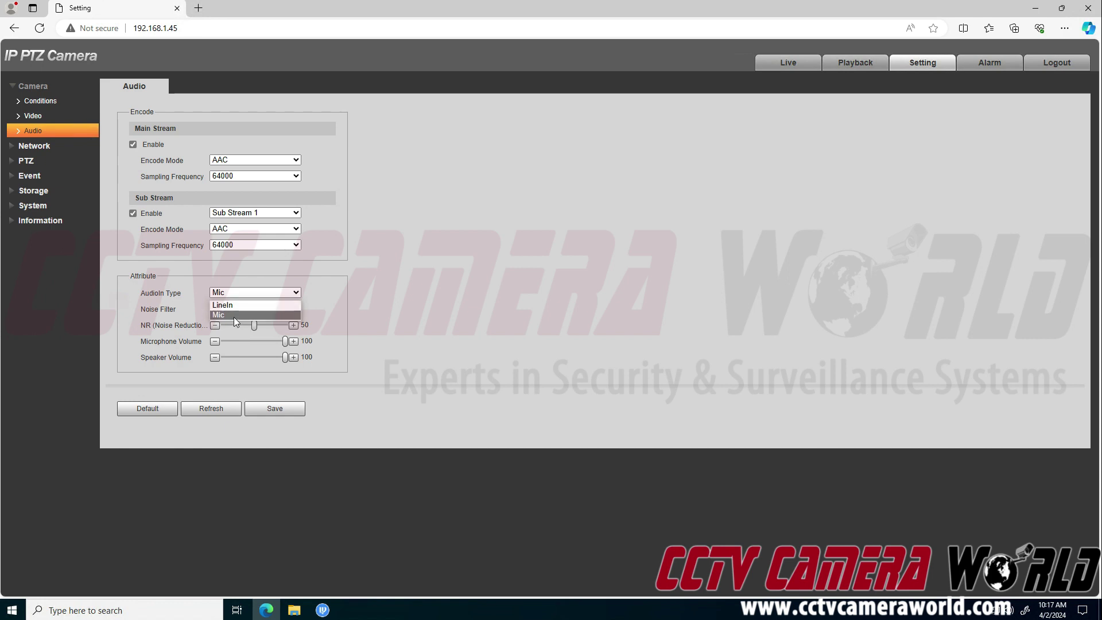
left_click(232, 293)
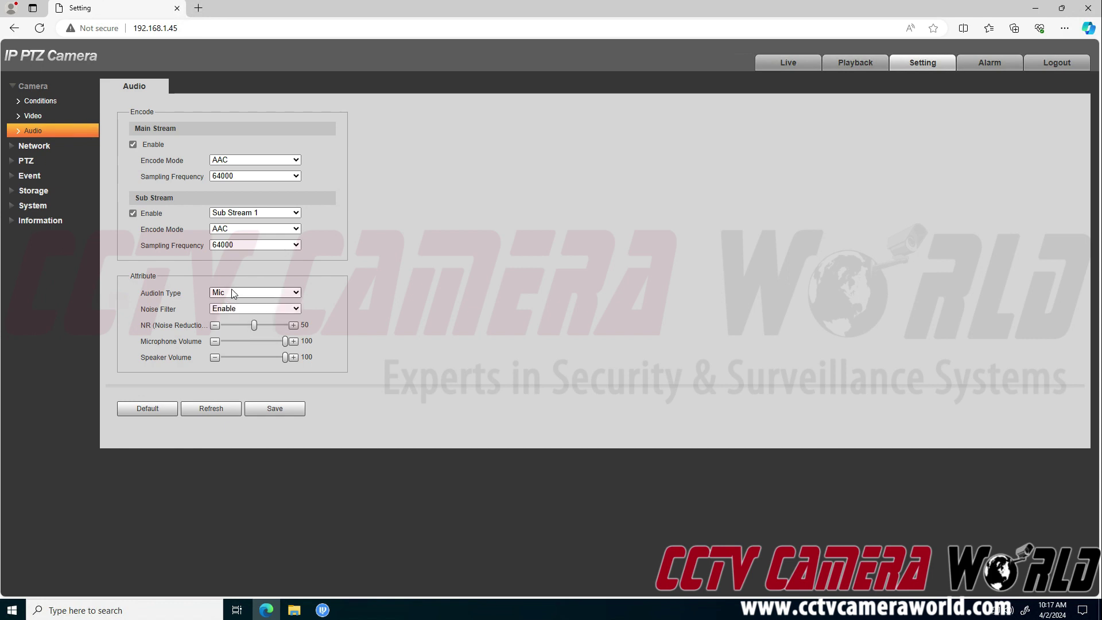
left_click(232, 293)
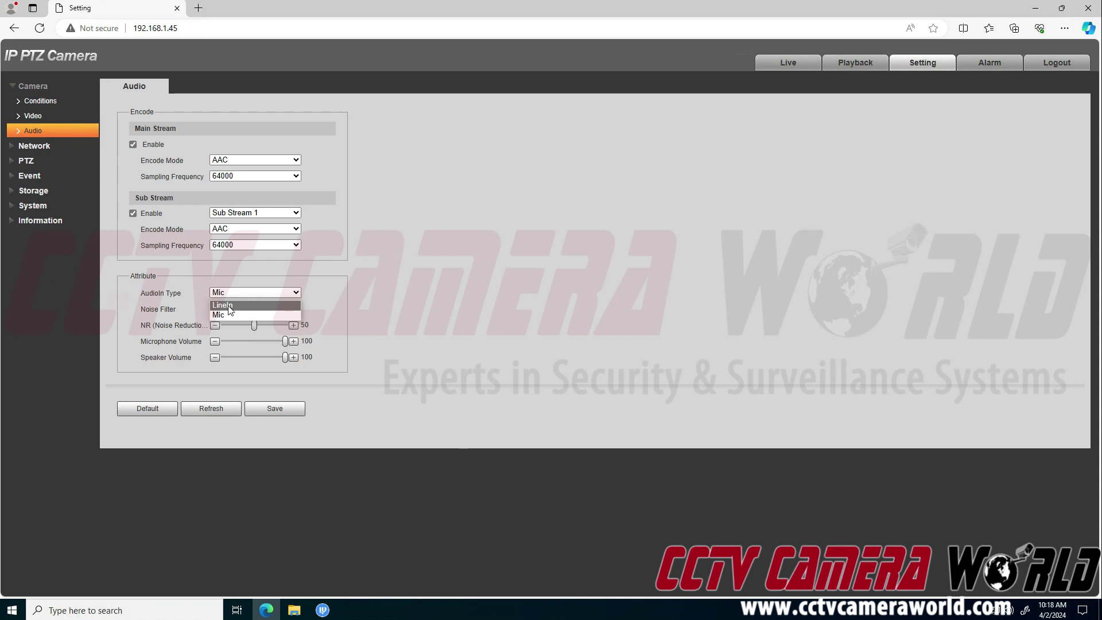
left_click(233, 315)
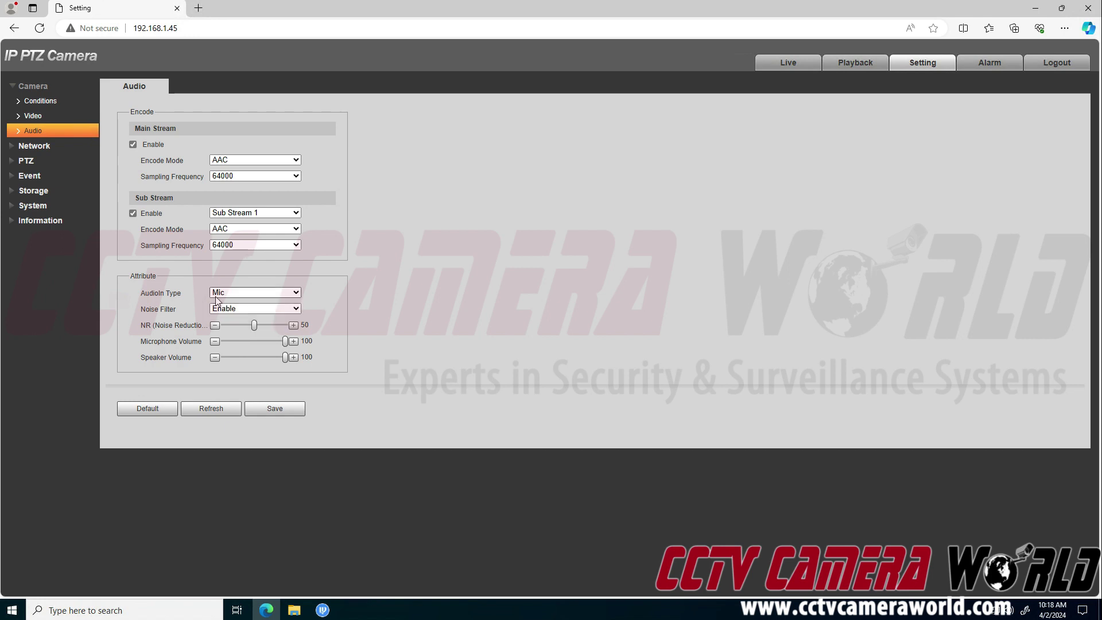
left_click(220, 295)
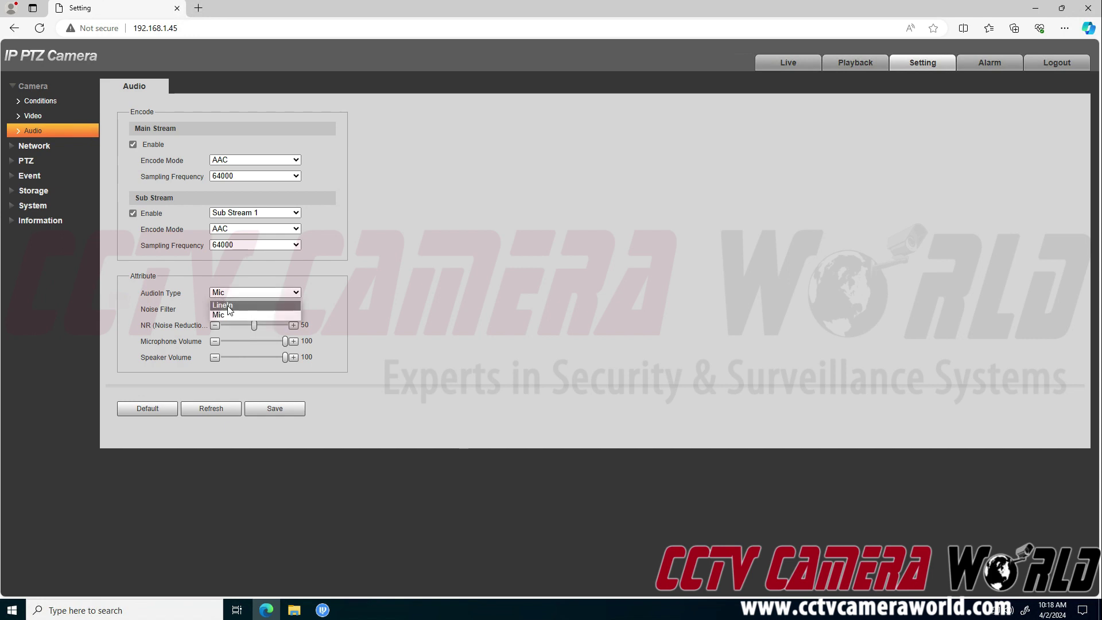
left_click(229, 306)
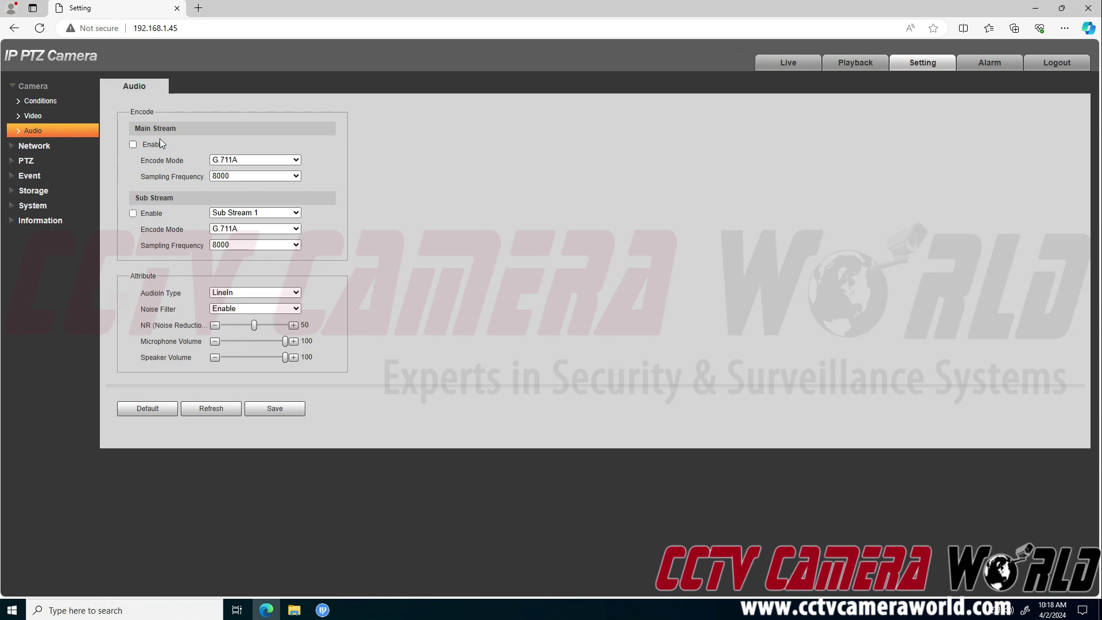
Re-enable main stream audio and set it to AAC at 64000.
left_click(156, 210)
left_click(242, 157)
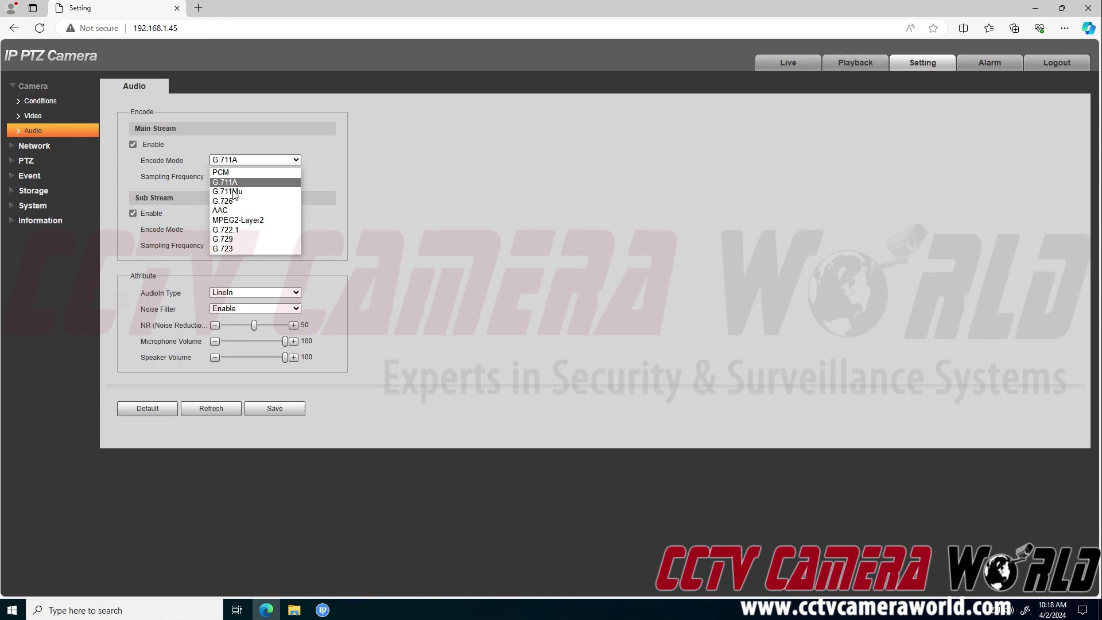
left_click(223, 182)
left_click(225, 178)
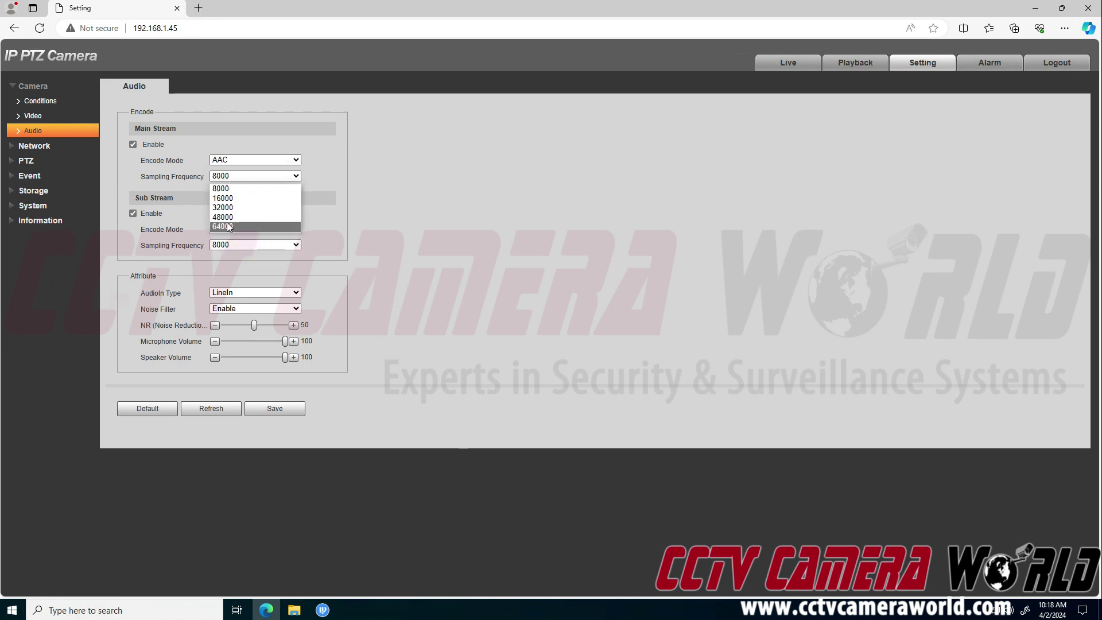
left_click(225, 228)
Set the sub stream to AAC at 64000 and save the audio settings.
left_click(227, 229)
left_click(227, 279)
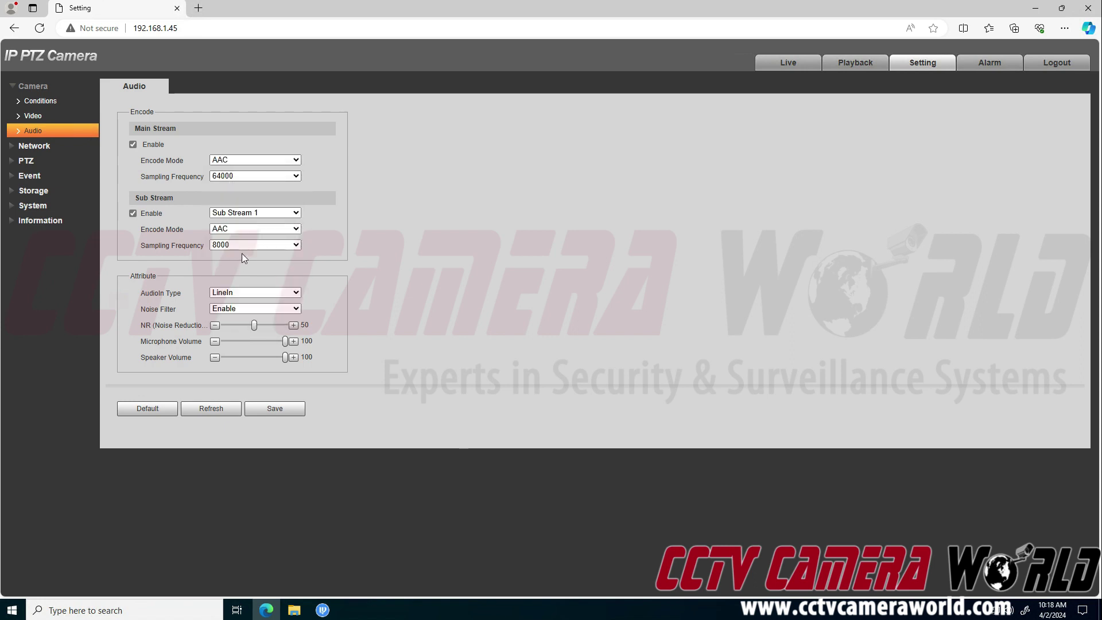
left_click(243, 246)
left_click(235, 296)
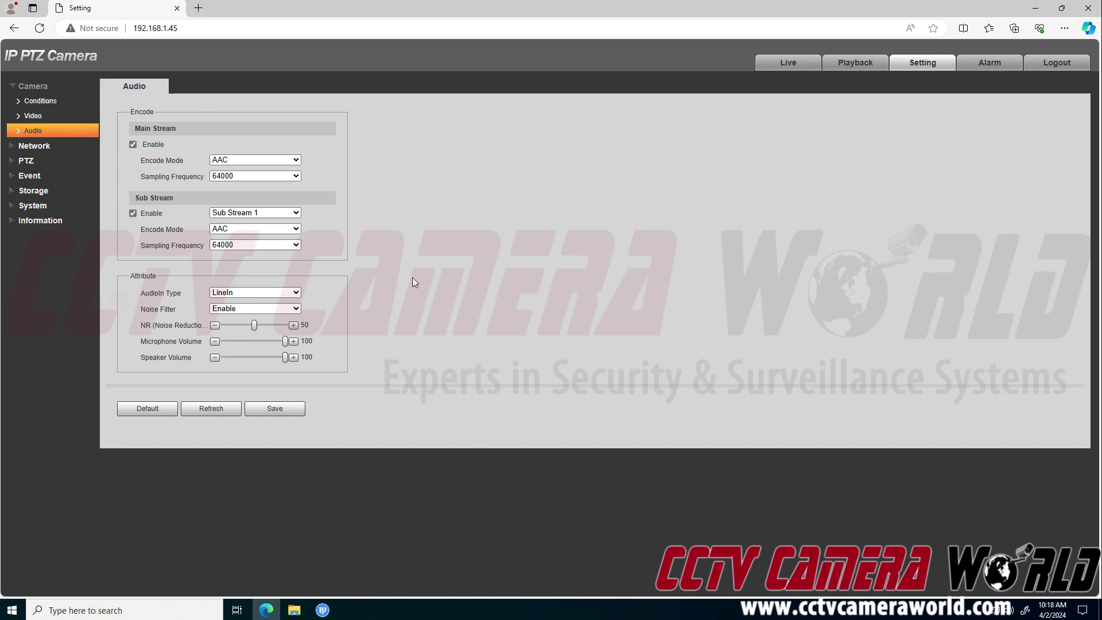
left_click(294, 411)
Confirm LineIn remains selected as the AudioIn Type.
left_click(239, 292)
left_click(229, 315)
left_click(240, 292)
left_click(229, 305)
left_click(230, 291)
left_click(225, 304)
left_click(224, 309)
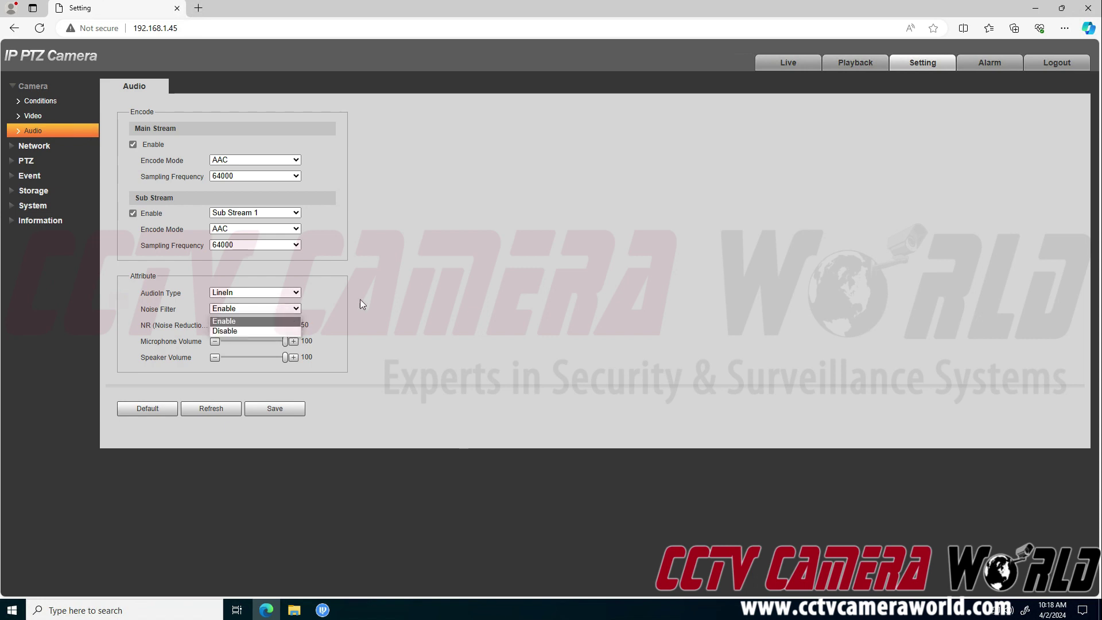
left_click(376, 296)
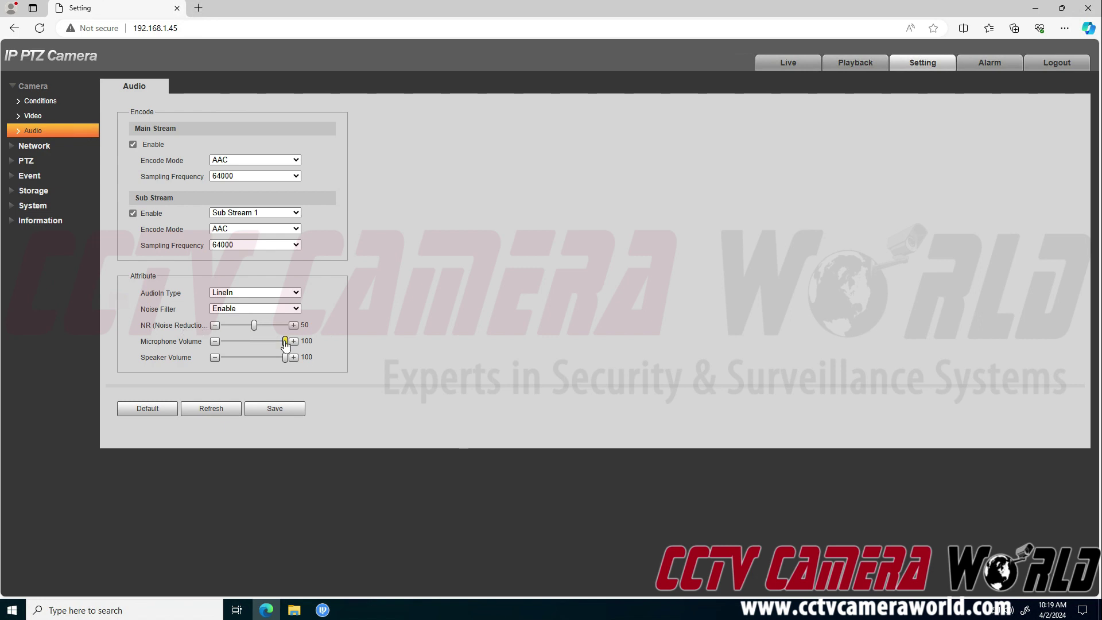
mouse_move(285, 343)
left_click_drag(285, 343, 270, 368)
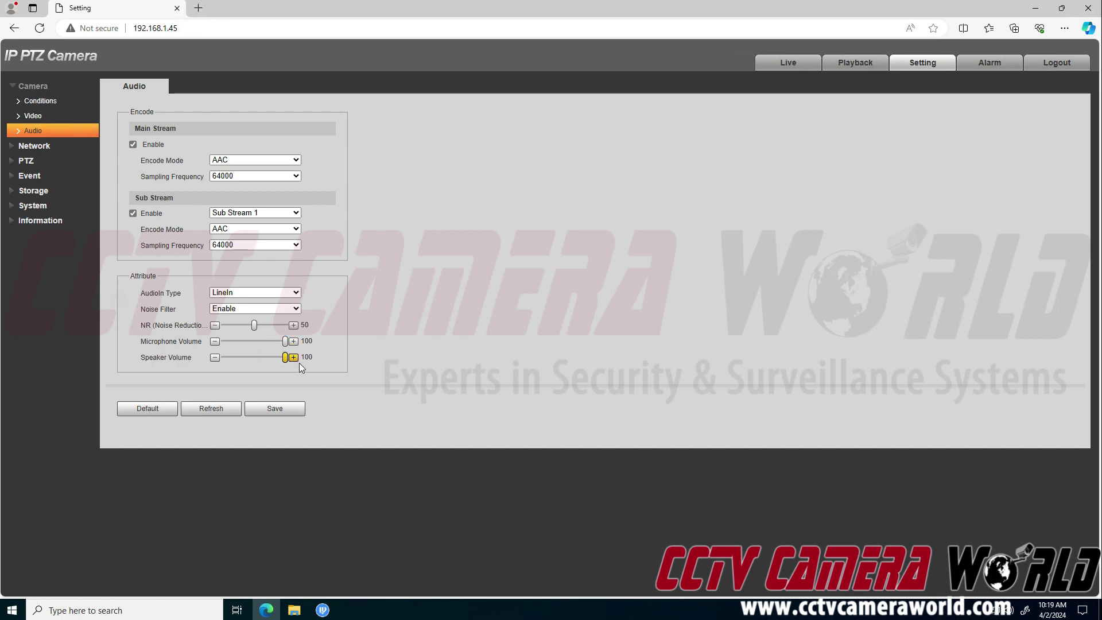